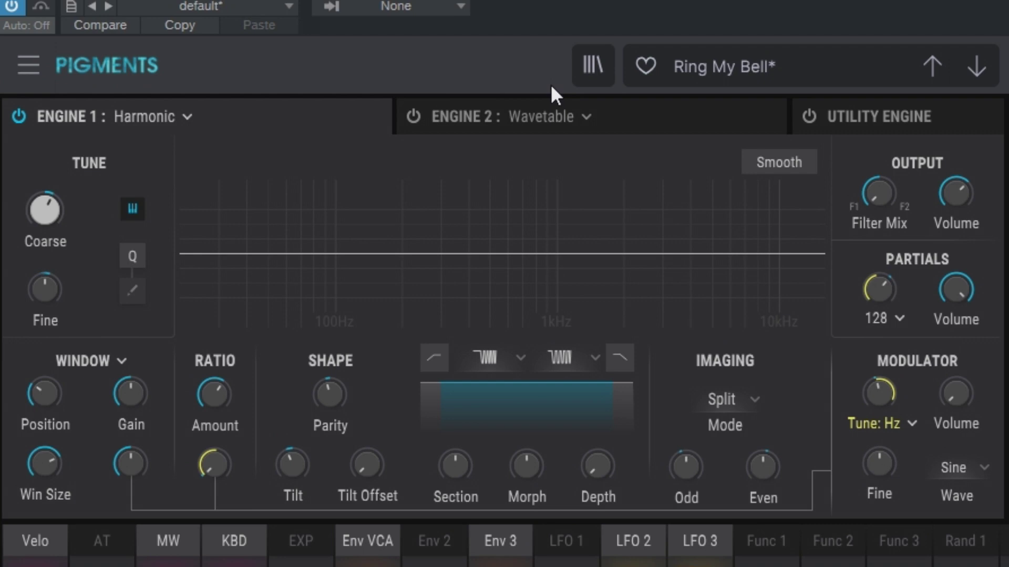
Switch Engine 1 to the Analog type and try all of Oscillator 1's waveforms, from sine through to square.
left_click(189, 117)
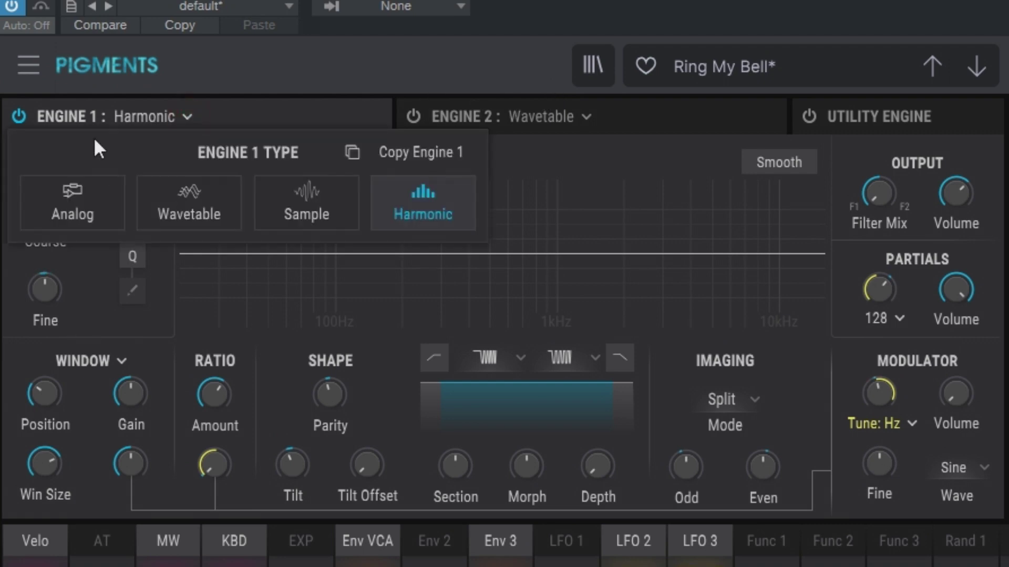
left_click(75, 206)
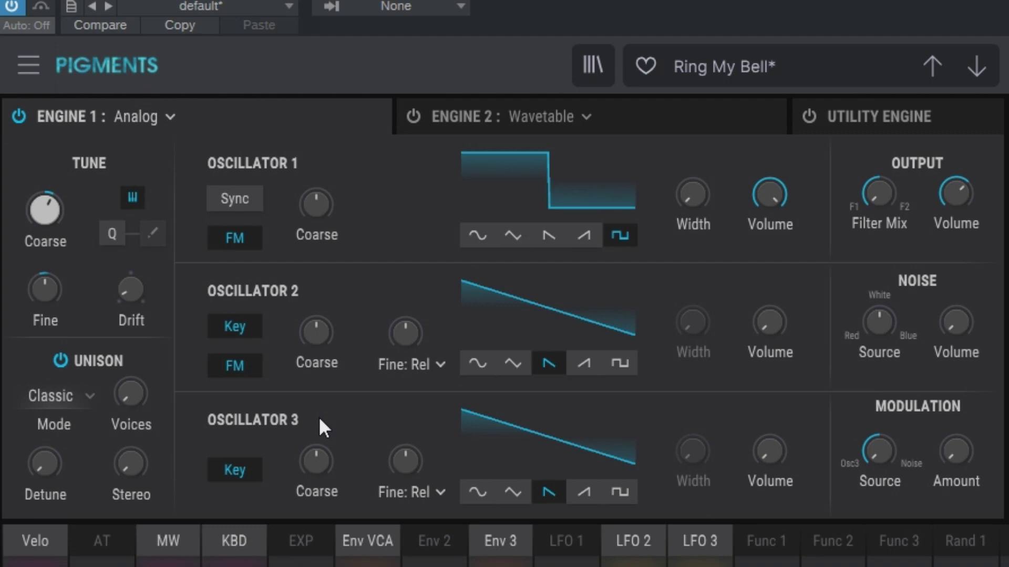
left_click(472, 234)
left_click(511, 237)
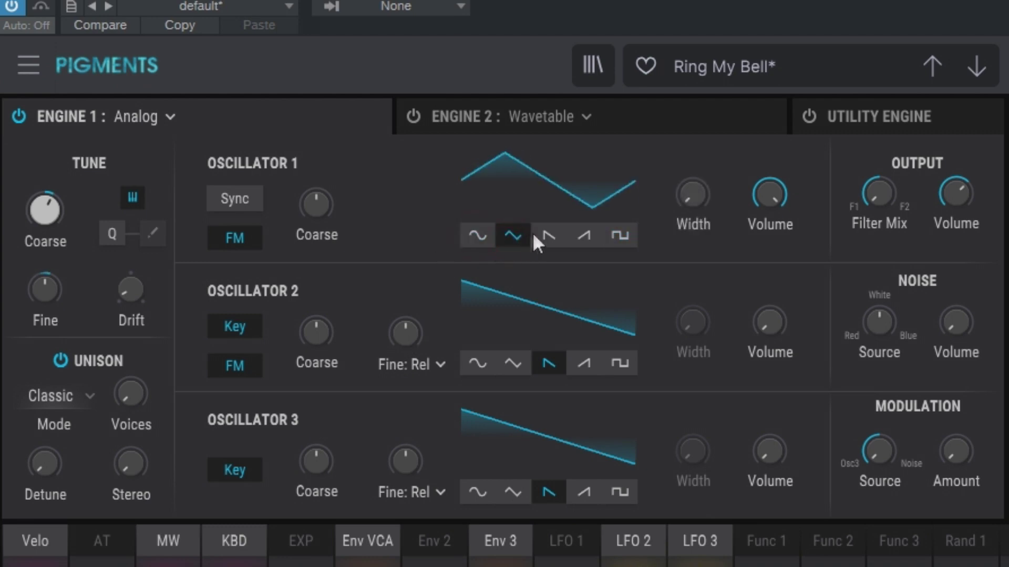
left_click(548, 235)
left_click(585, 237)
left_click(631, 236)
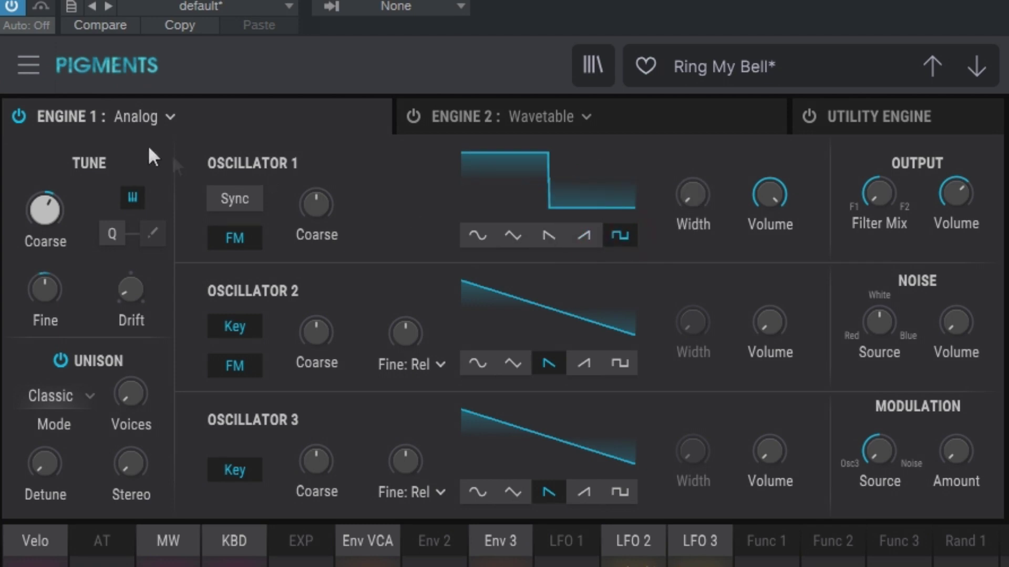
Change Engine 1 to the Wavetable type and browse the wavetables in the Pigments 3 category without loading one.
left_click(163, 122)
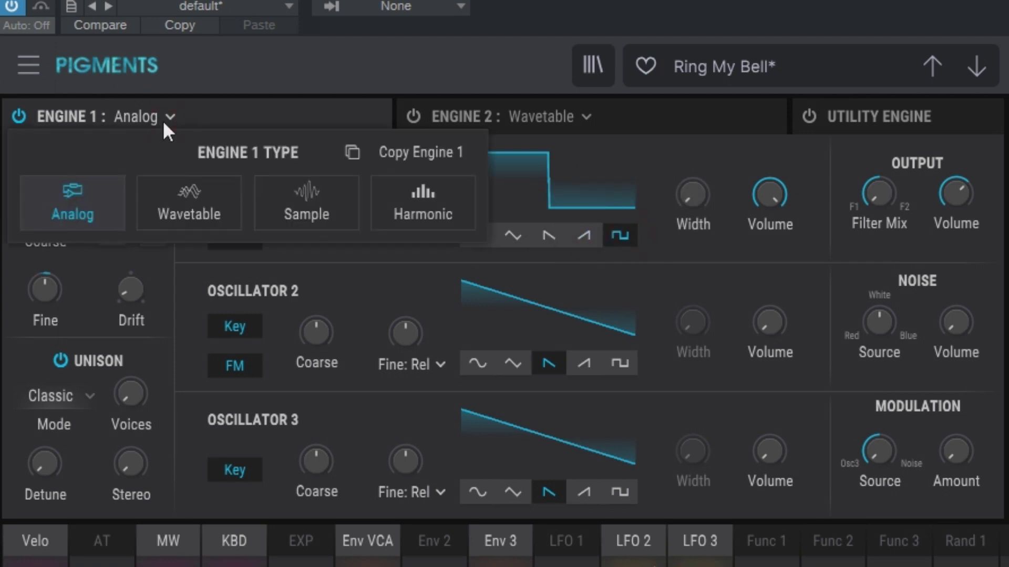
left_click(174, 206)
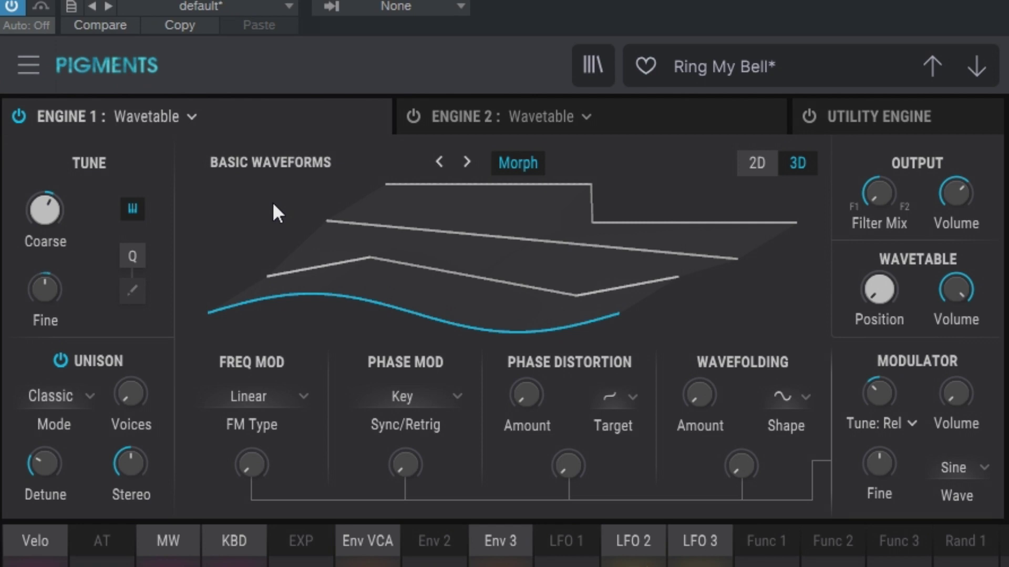
left_click(286, 163)
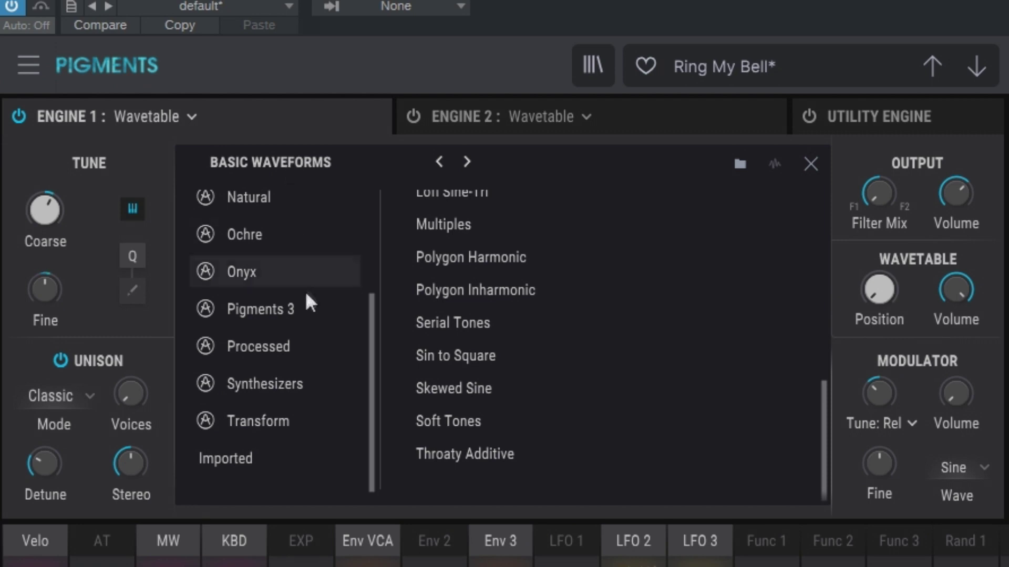
left_click(270, 311)
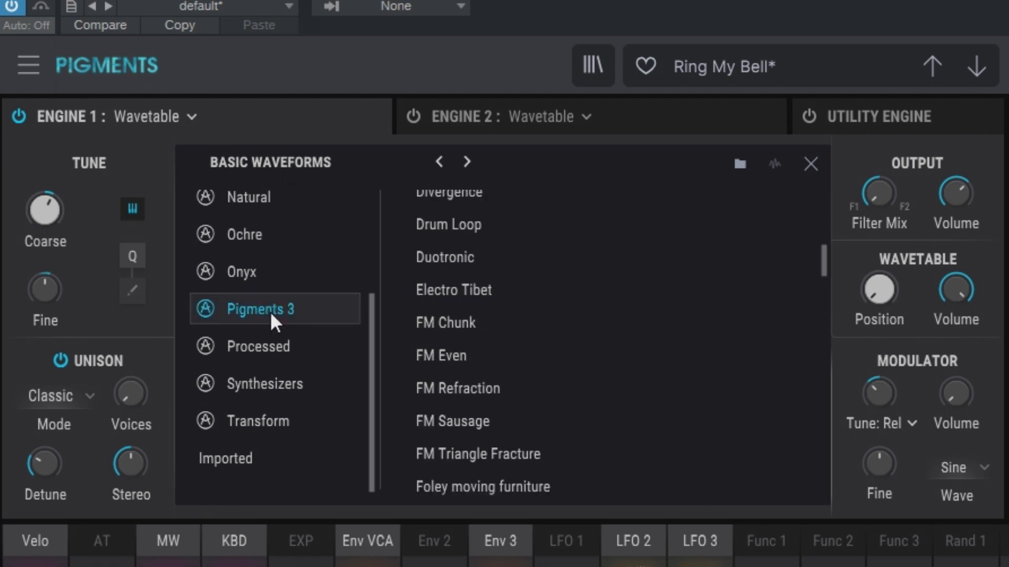
scroll(521, 315, "down", 10)
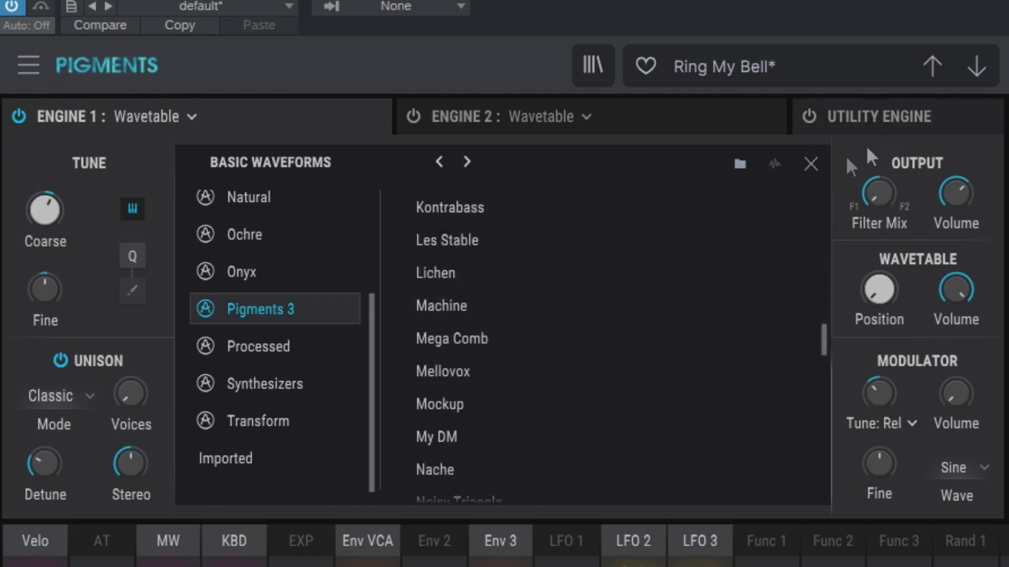
left_click(810, 165)
Preview the Sample type on Engine 1 and return the engine to the Harmonic type.
left_click(166, 114)
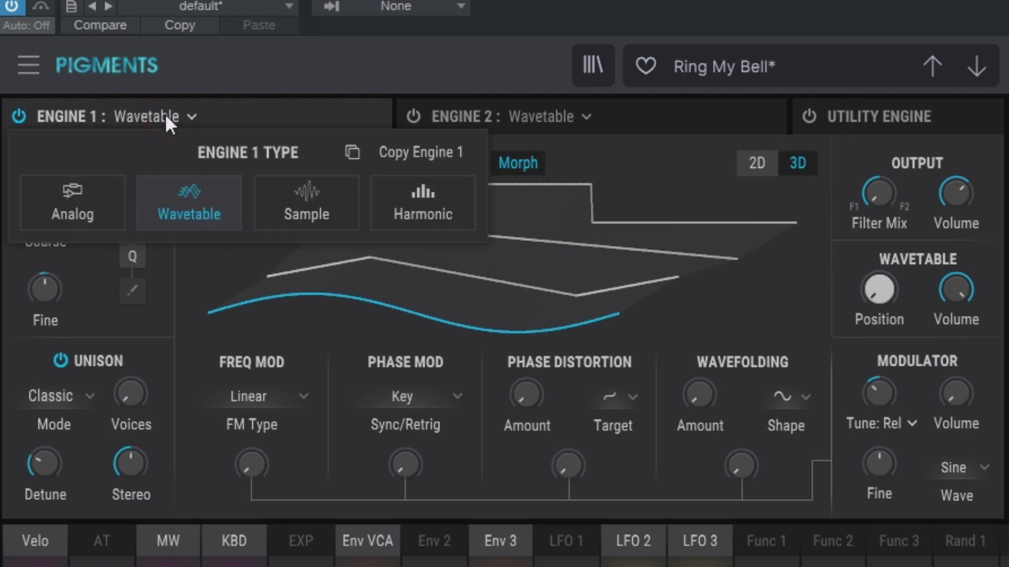
left_click(317, 204)
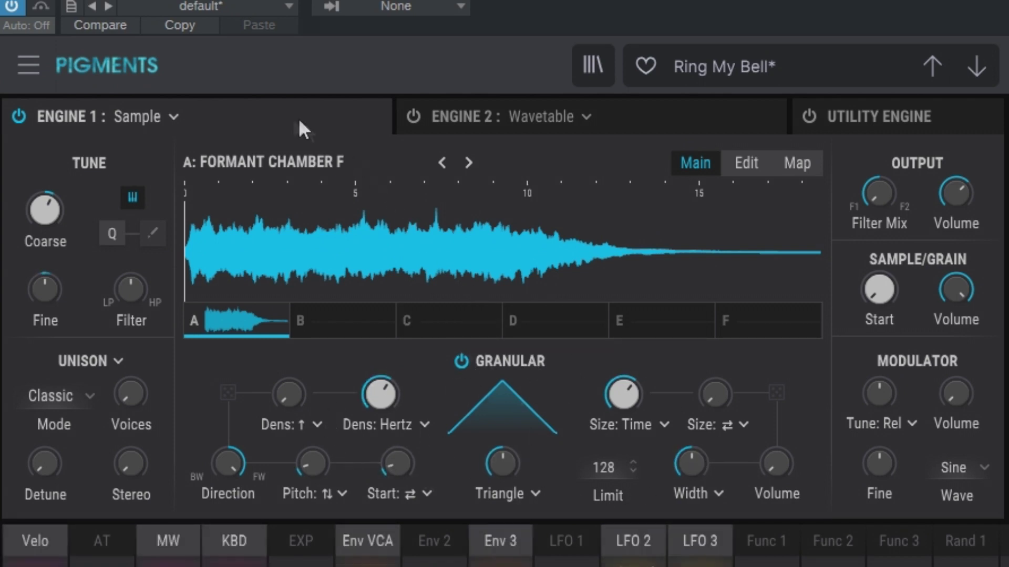
left_click(158, 117)
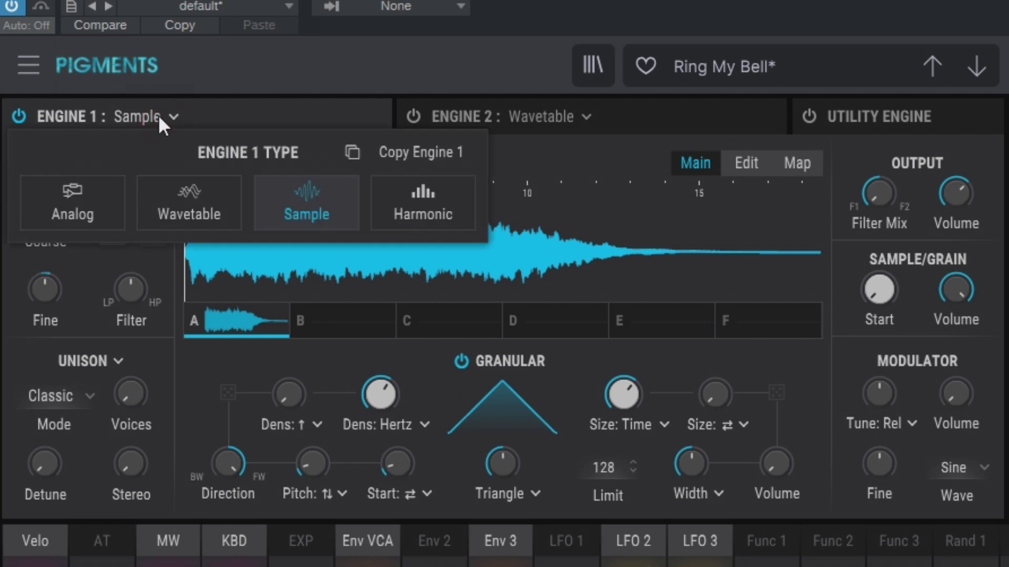
left_click(430, 199)
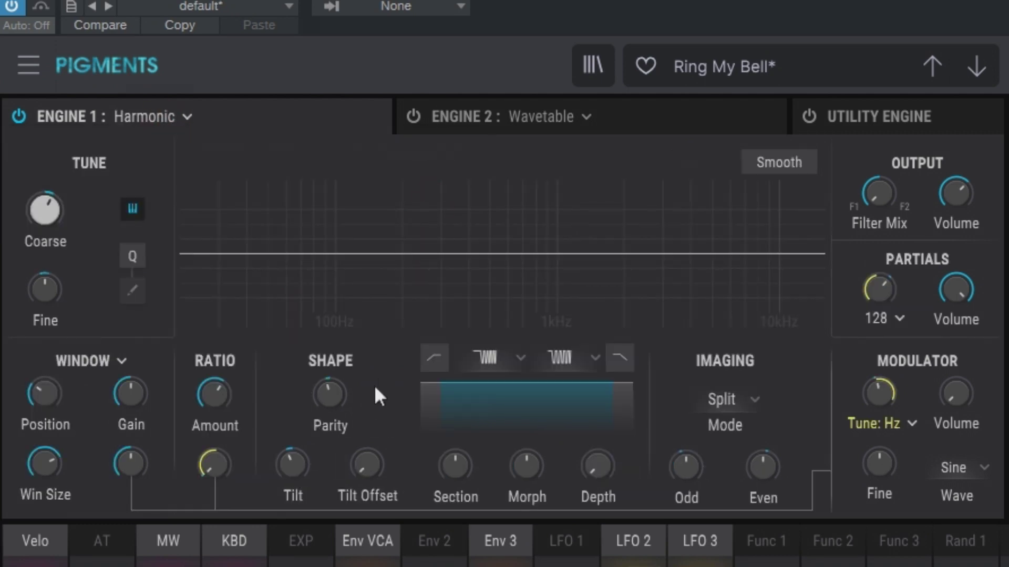
Adjust Engine 1's Parity shape and set its number-of-partials control to 58.8.
mouse_move(331, 402)
left_mouse_down()
mouse_move(331, 430)
mouse_move(330, 389)
left_mouse_up()
mouse_move(872, 288)
left_mouse_down()
mouse_move(872, 252)
mouse_move(880, 290)
left_mouse_up()
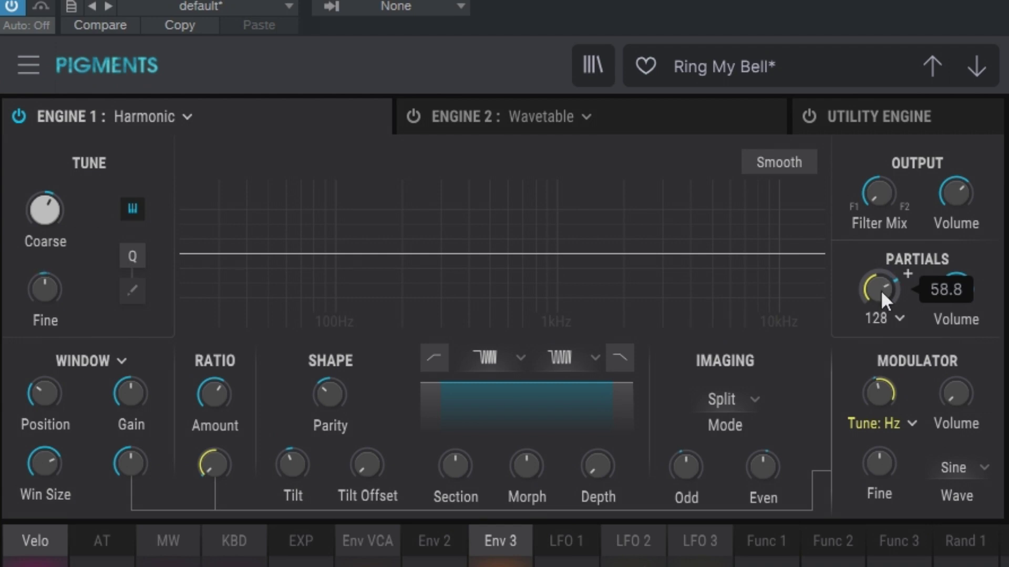
Open the Utility Engine and turn it on.
left_click(224, 112)
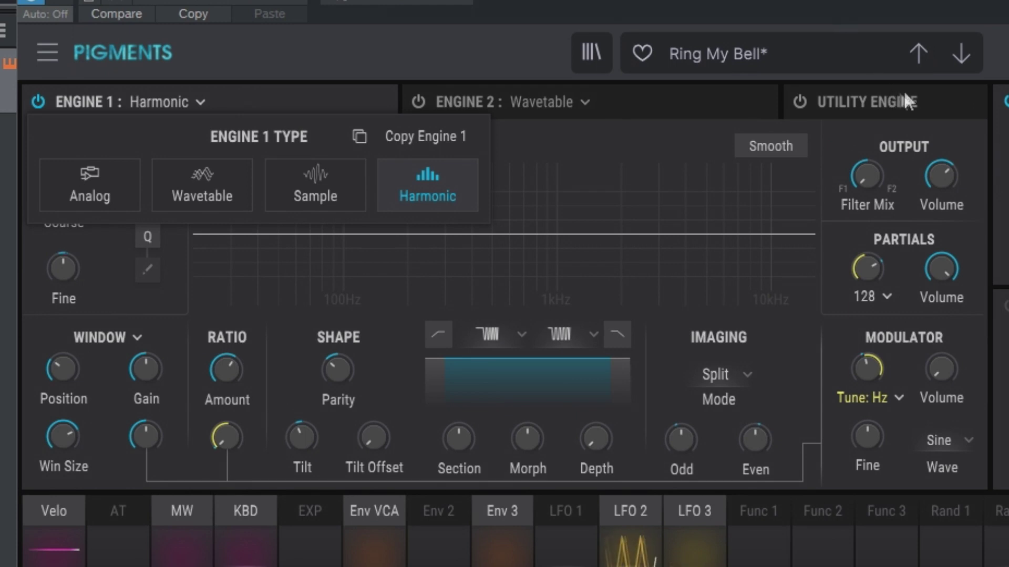
left_click(941, 104)
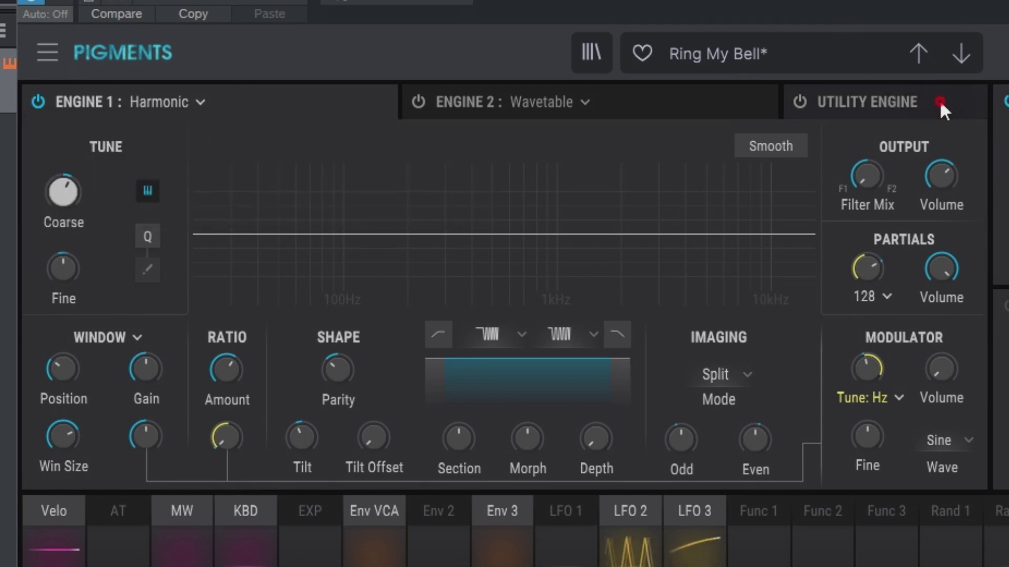
left_click(940, 103)
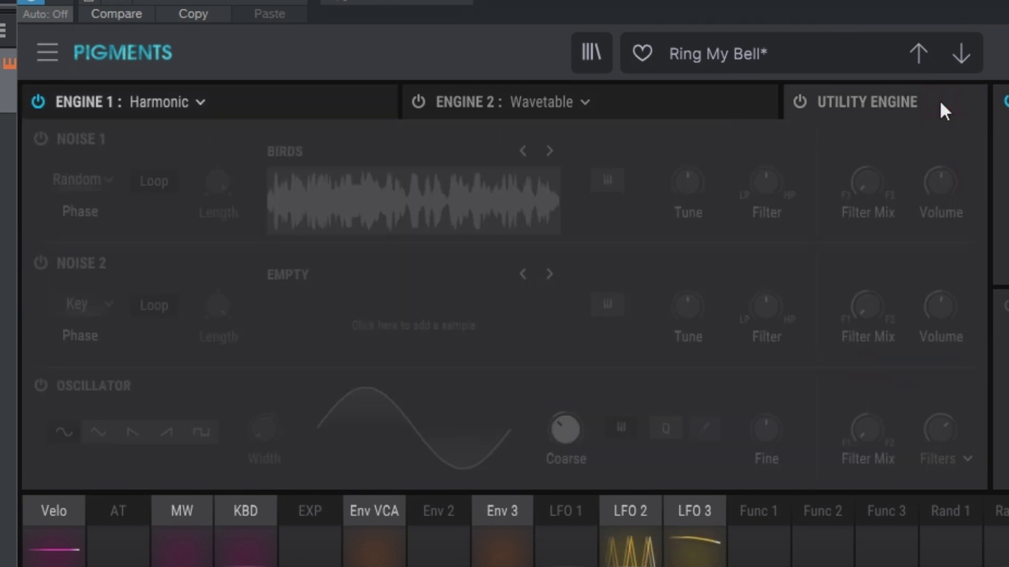
left_click(798, 102)
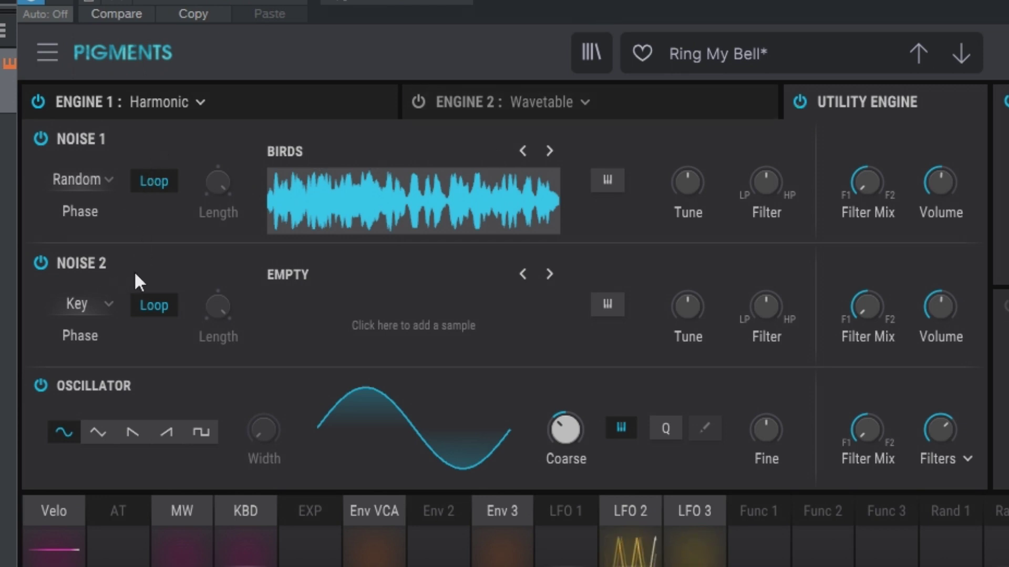
Replace the Birds sample in Noise 1 with the Crowd sample from the Natural category.
left_click(291, 153)
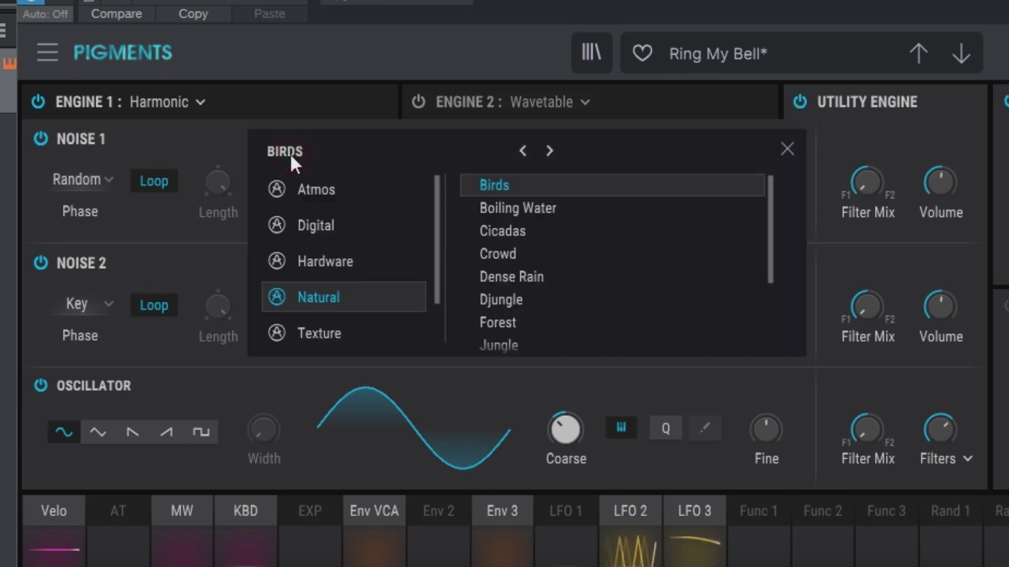
scroll(565, 257, "down", 3)
scroll(565, 257, "up", 3)
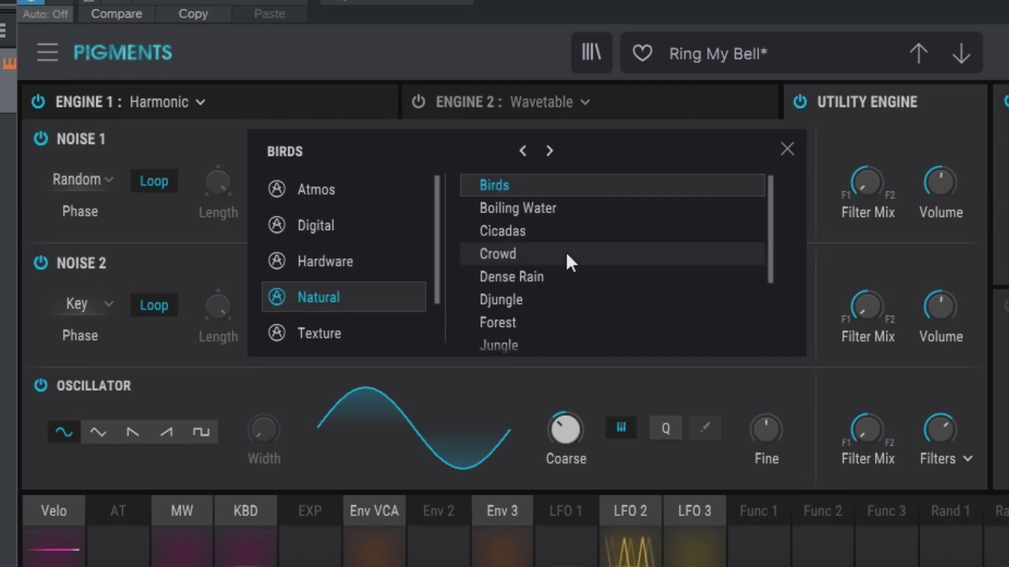
scroll(565, 252, "down", 1)
scroll(561, 236, "up", 1)
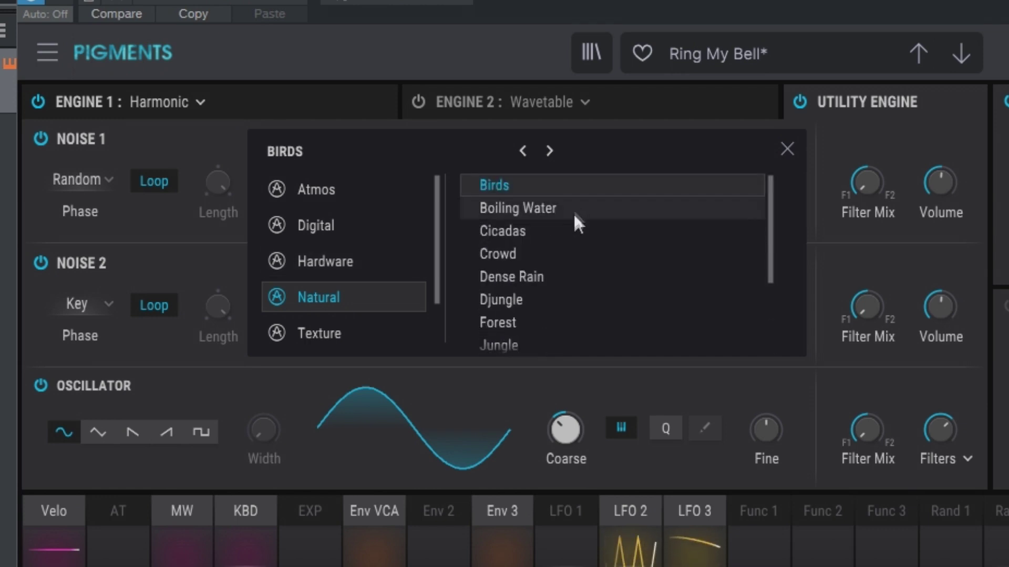
left_click(521, 253)
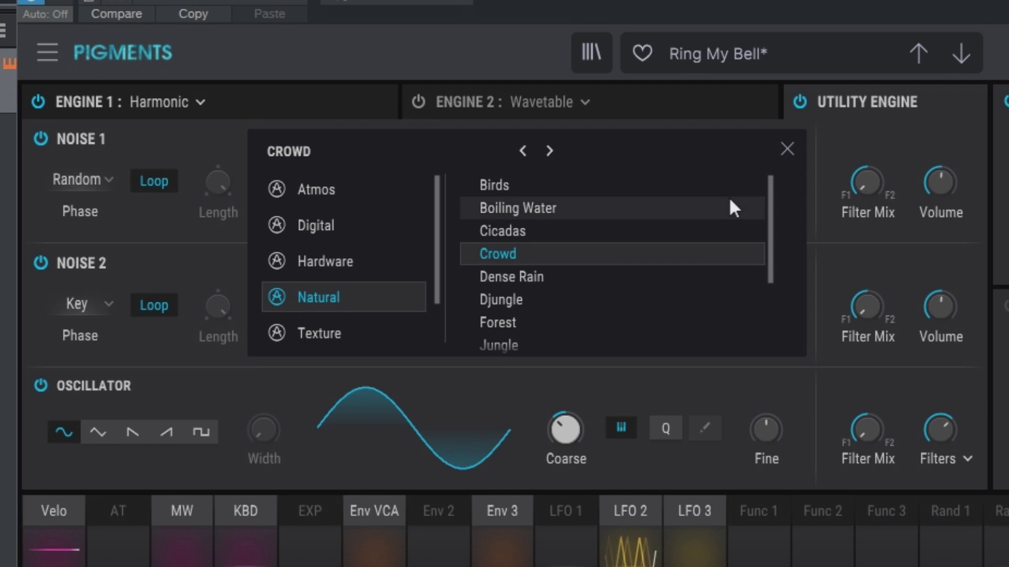
left_click(788, 149)
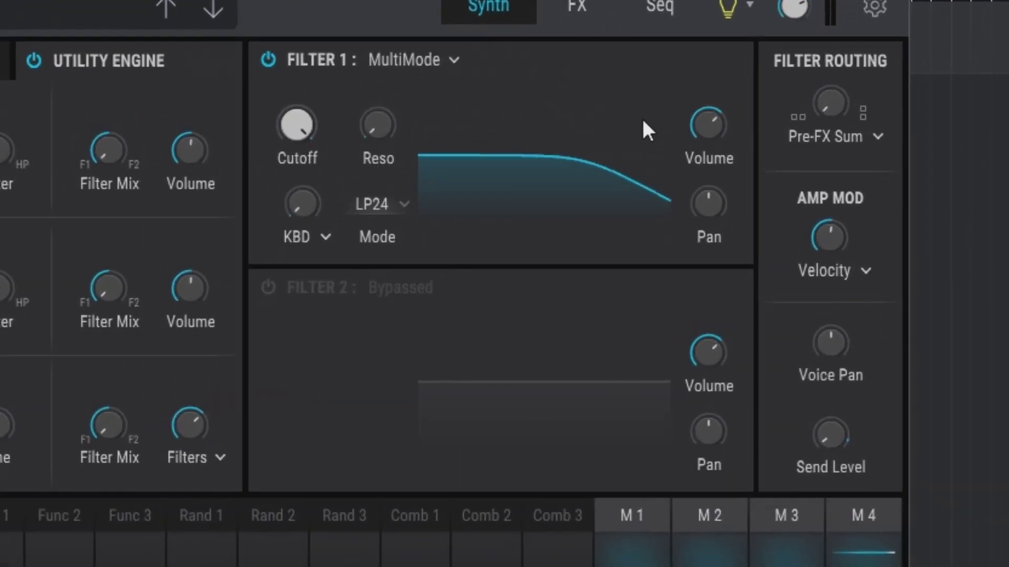
Turn on Filter 2 and bring up the effect types available for the empty FX 3 slot.
left_click(268, 288)
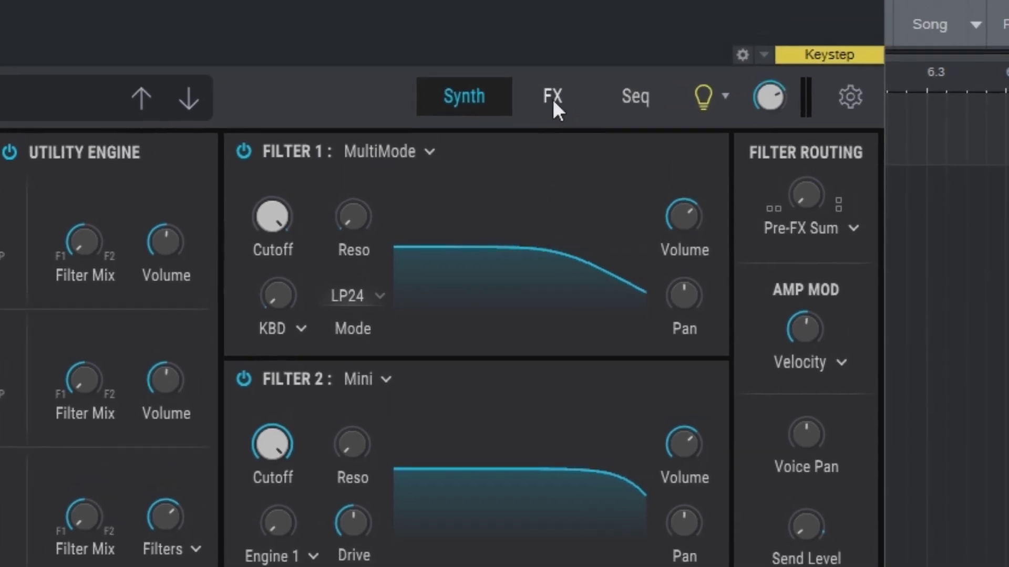
left_click(578, 11)
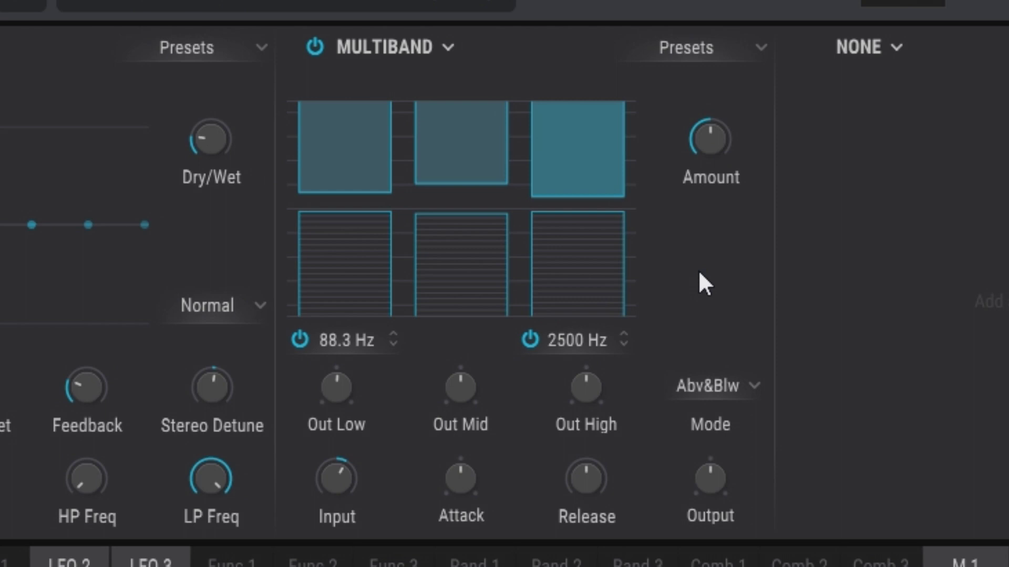
left_click(896, 48)
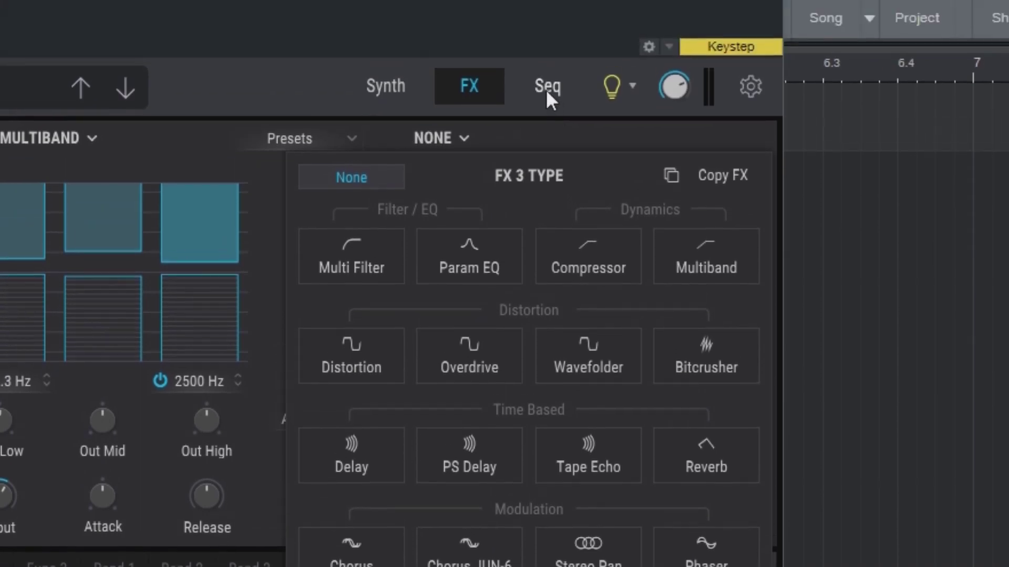
Open the sequencer page and switch on its arpeggiator section.
left_click(546, 89)
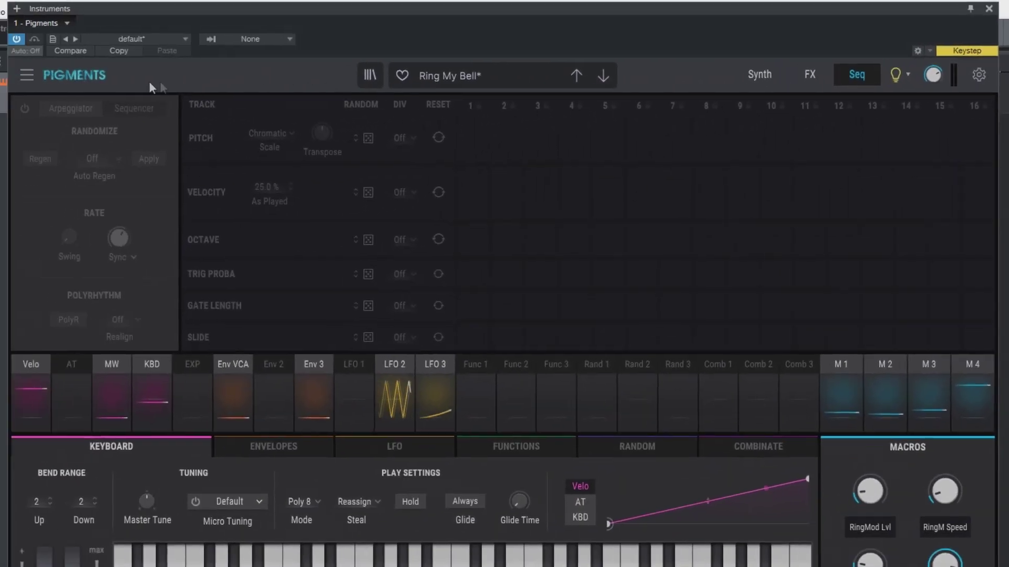
left_click(25, 109)
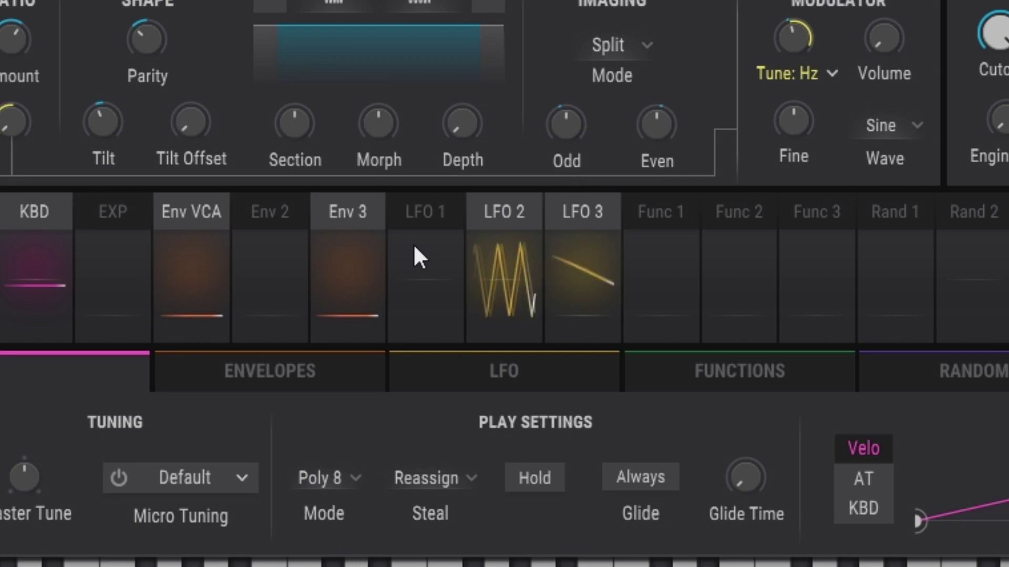
Route LFO 2 to Engine 1's Morph parameter with a modulation amount of -0.28.
left_click(509, 216)
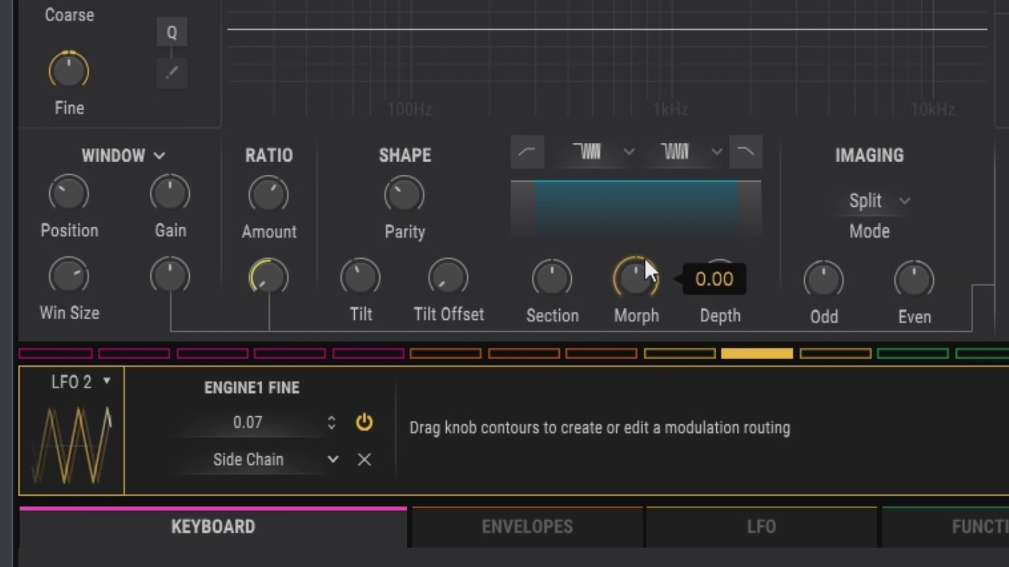
left_click_drag(643, 259, 603, 339)
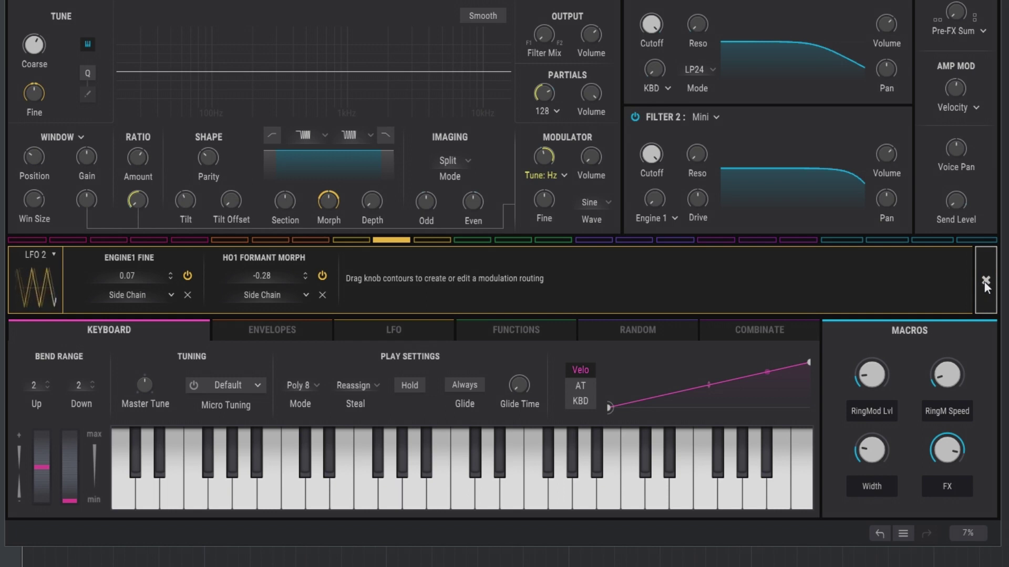
left_click(986, 281)
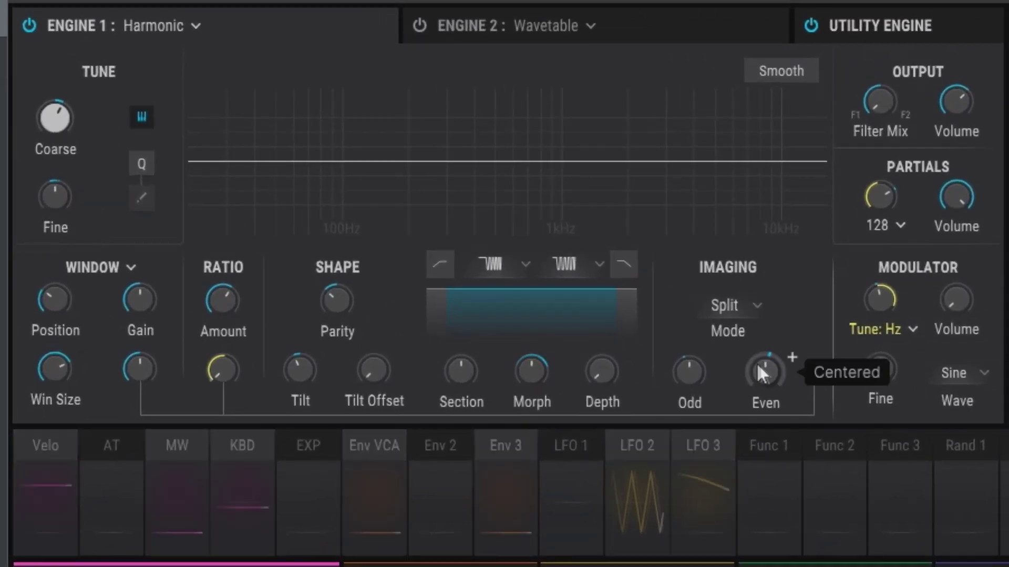
Add a positive LFO 1 modulation to the Even imaging parameter of Engine 1.
mouse_move(761, 365)
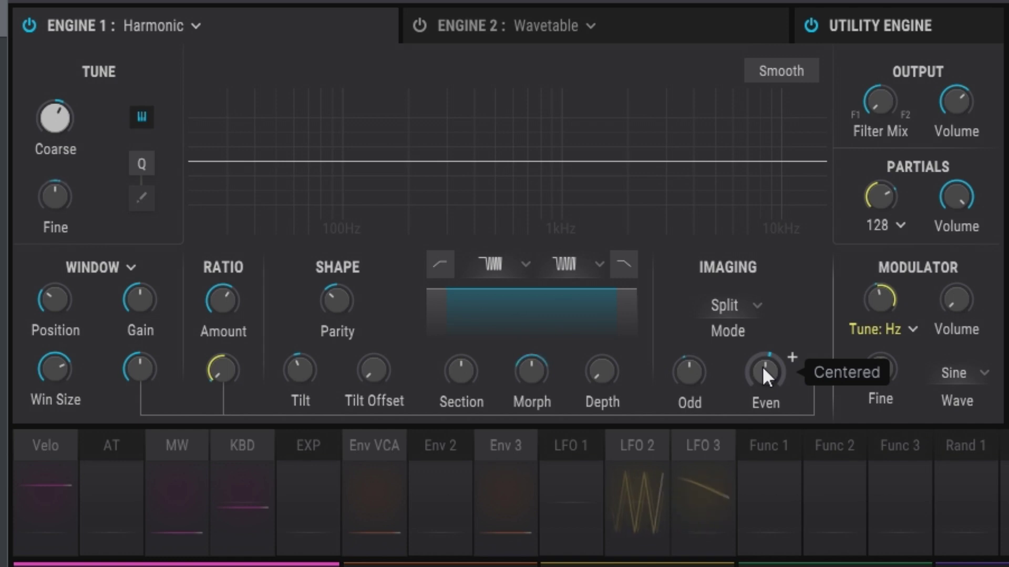
left_click(792, 357)
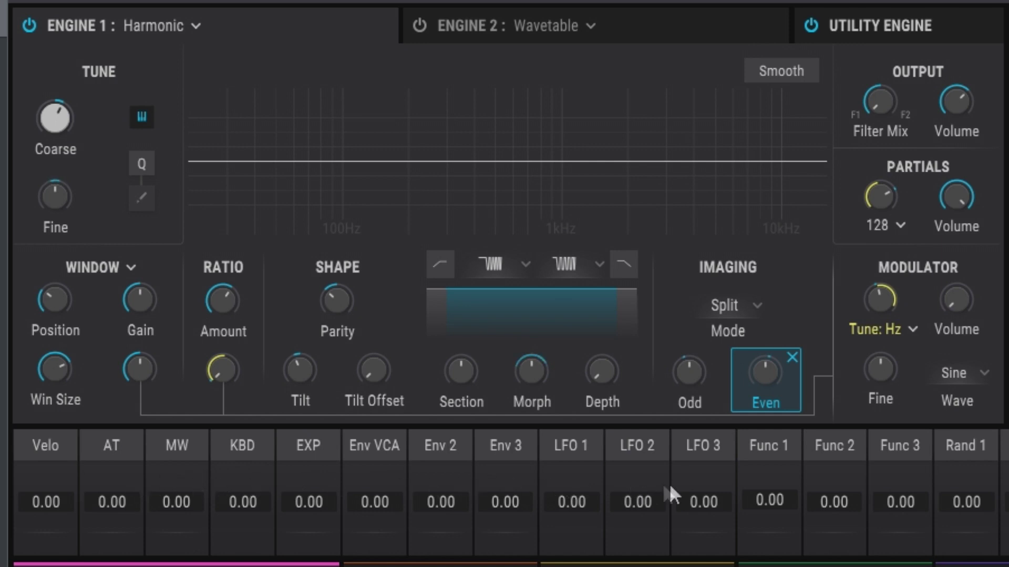
left_click_drag(571, 501, 571, 489)
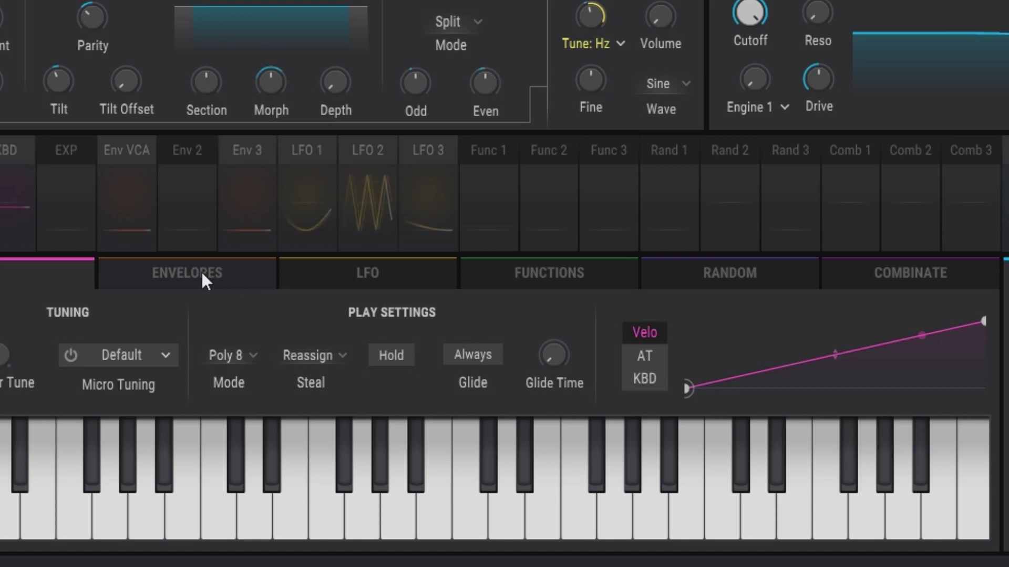
View the settings of the envelopes and of the LFOs.
left_click(166, 275)
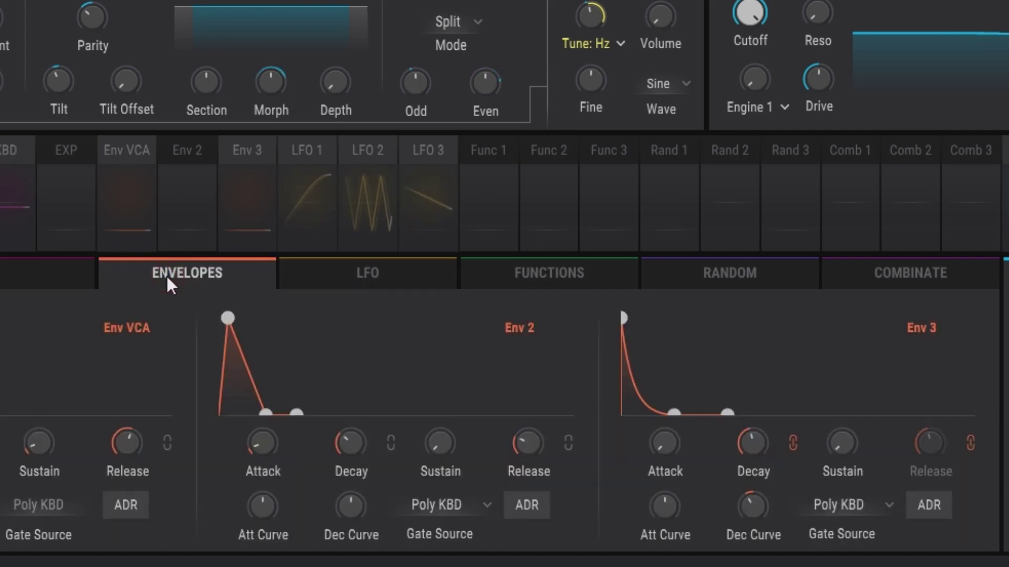
left_click(339, 278)
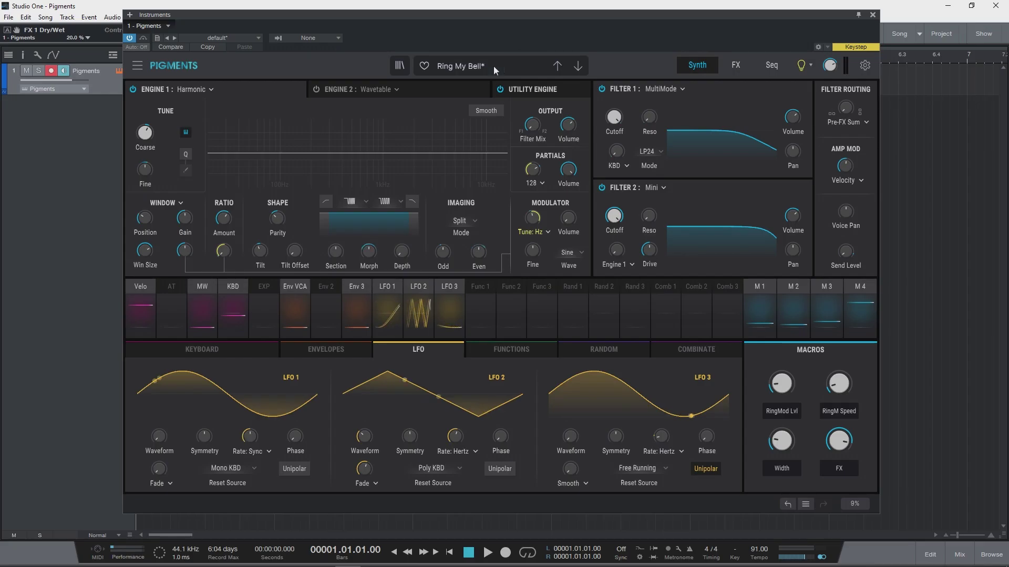
Browse the complete preset list under All Types and close it without loading a preset.
left_click(494, 66)
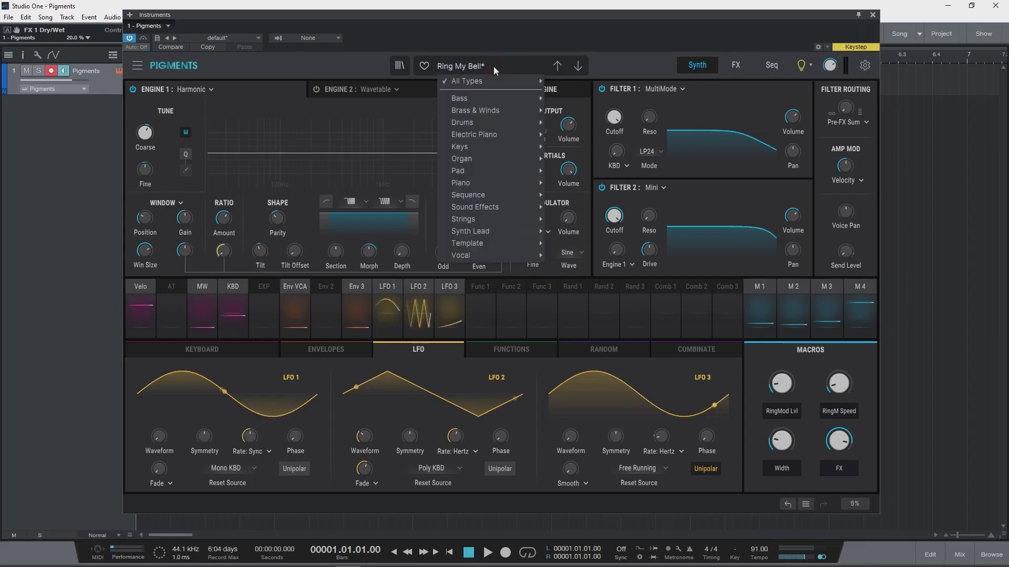
mouse_move(494, 80)
mouse_move(688, 561)
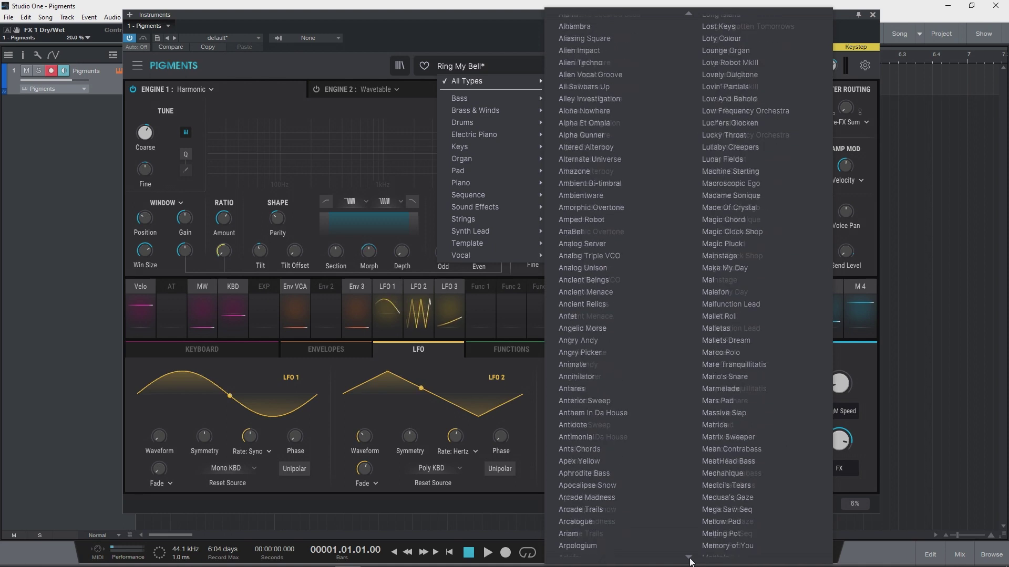
key("Escape")
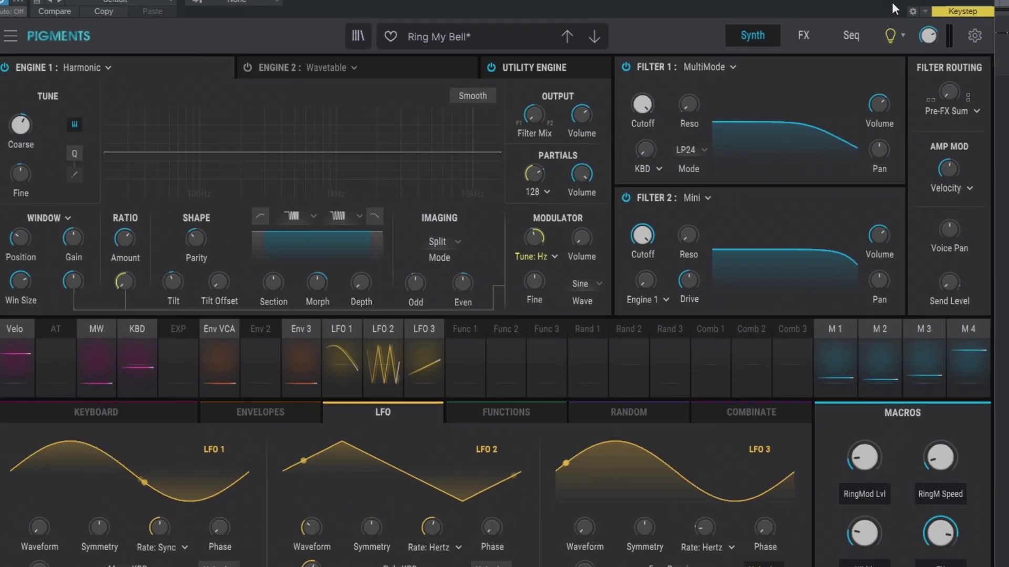
Show the description and sound design tips of the current preset.
mouse_move(496, 273)
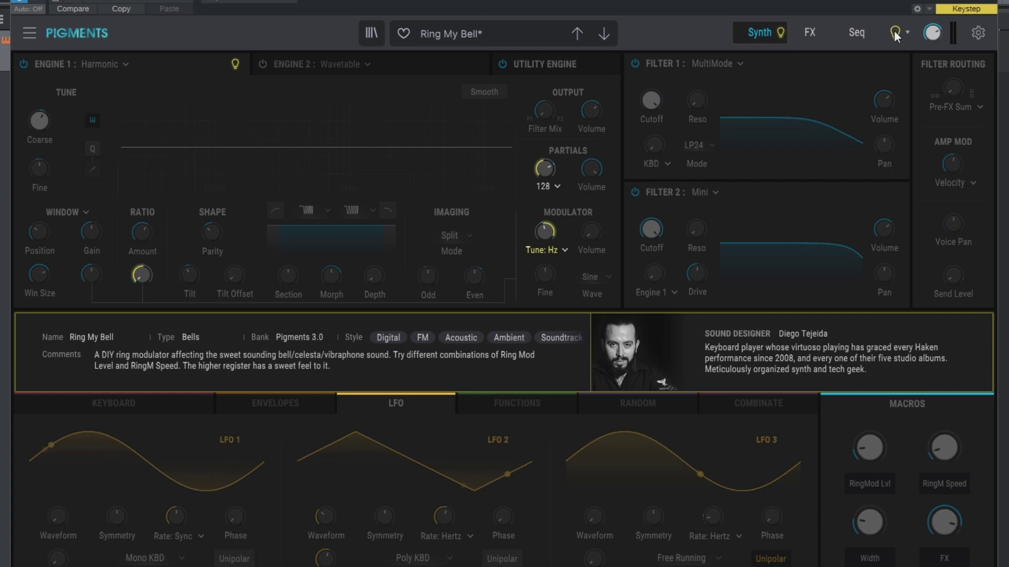